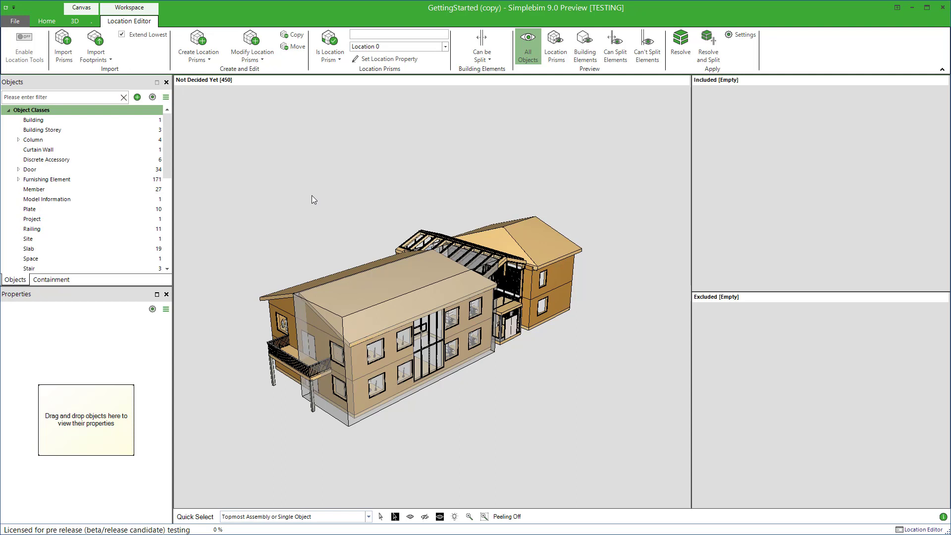
- Select the location prism around the main wing and start copying it
click(297, 36)
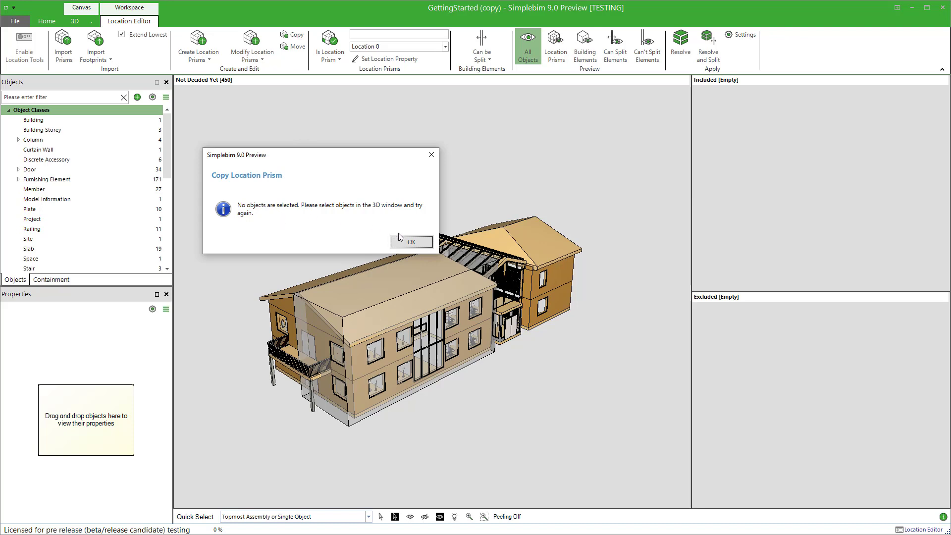
click(411, 241)
click(412, 272)
click(412, 272)
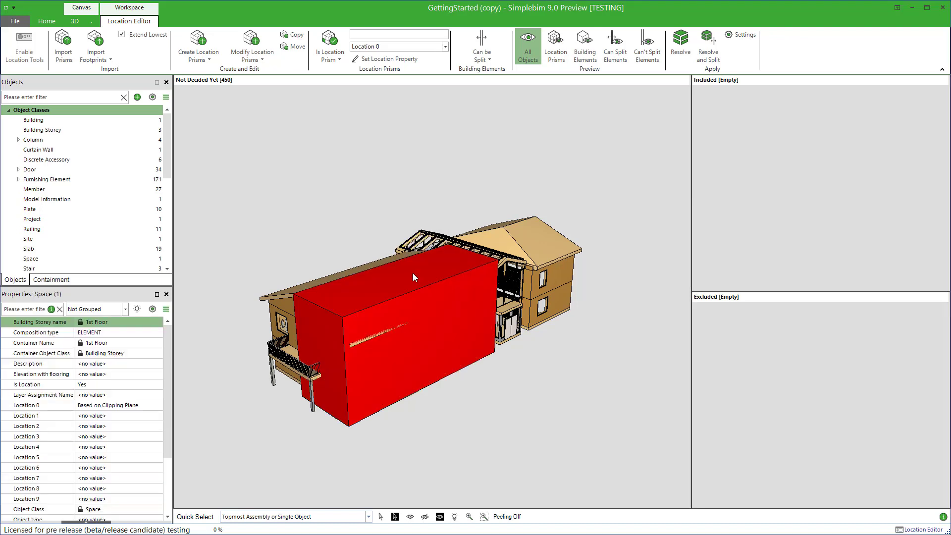
click(292, 34)
- Place the copy from the prism corner to the adjacent snap point, enclosing the other wing
click(348, 426)
click(493, 351)
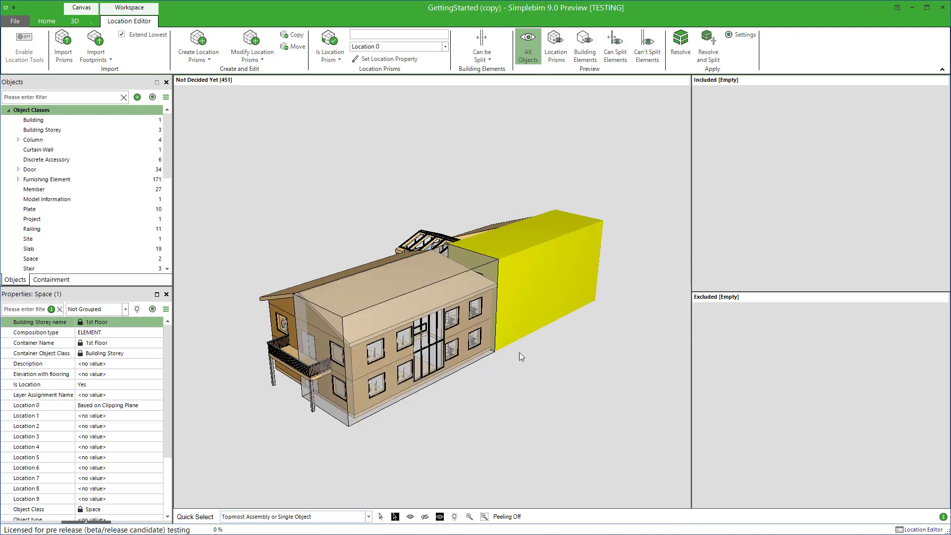
- Select both location prisms and copy them alongside, giving four prisms
click(458, 265)
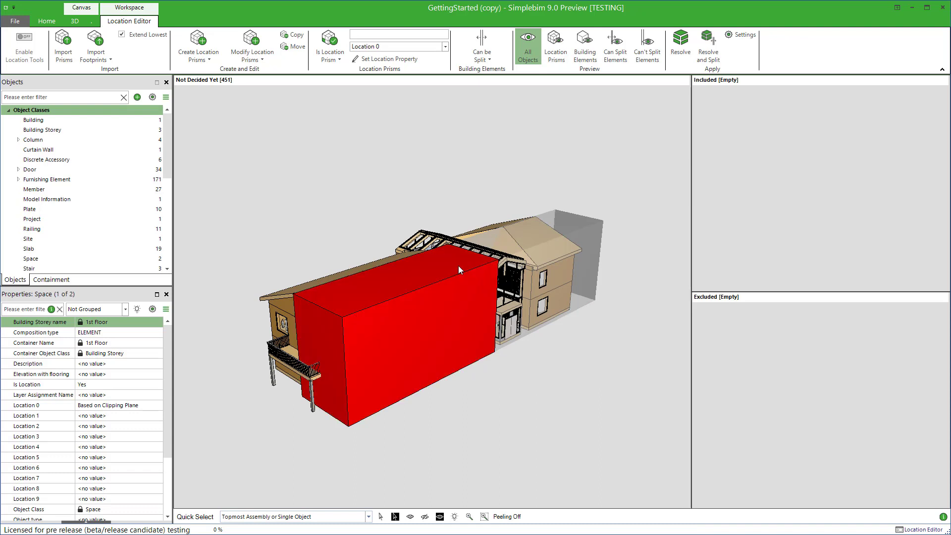
ctrl+click(527, 239)
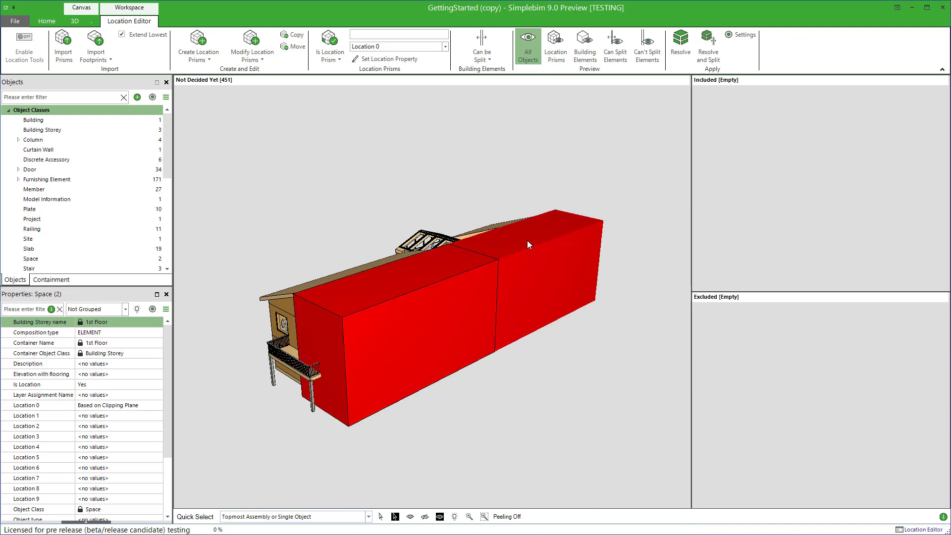
click(292, 34)
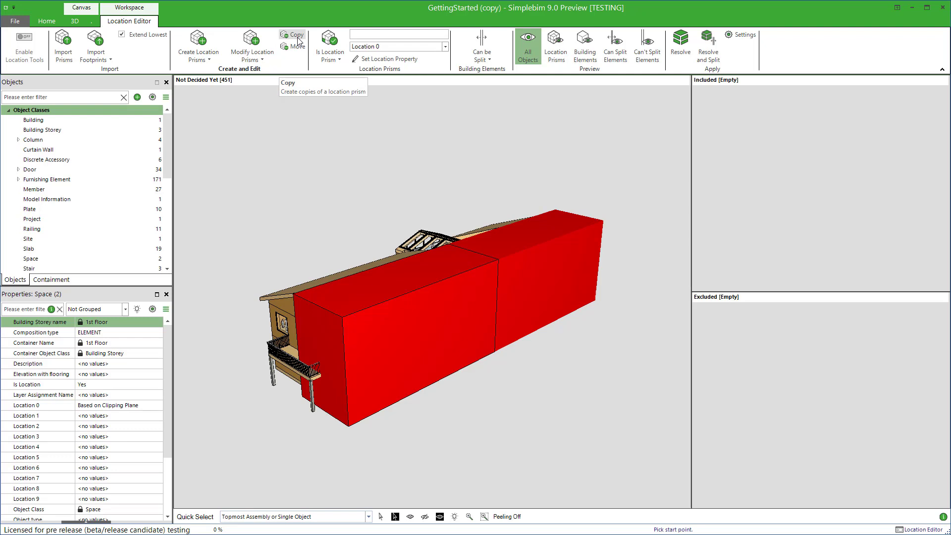
click(344, 315)
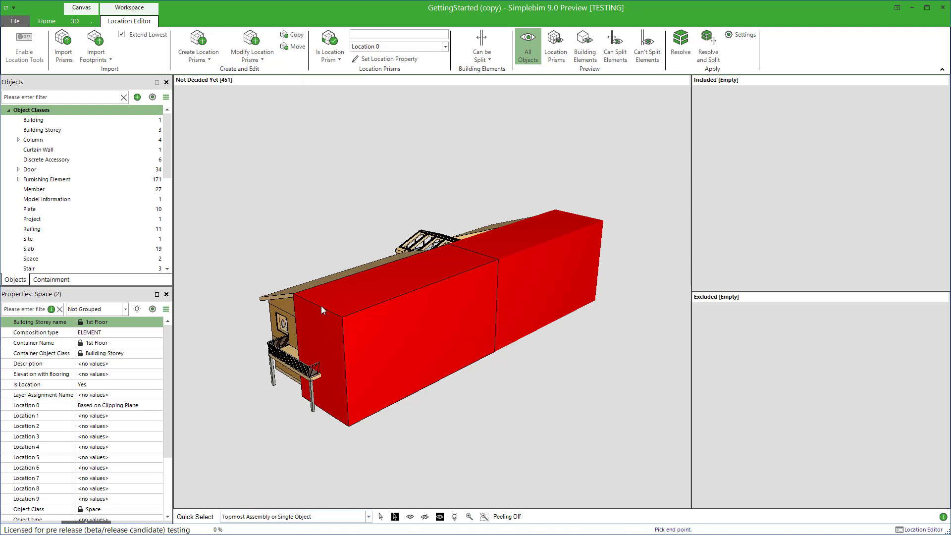
click(296, 297)
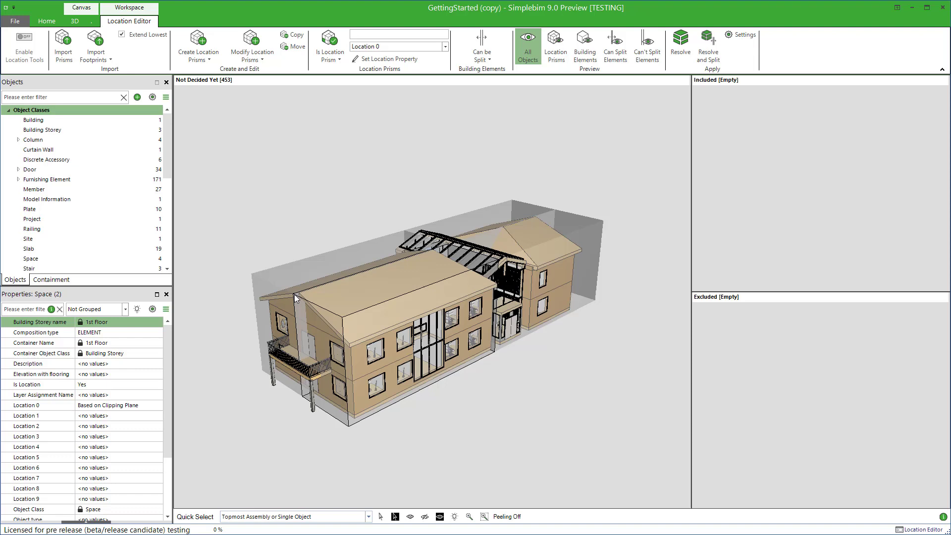
- Area-select all four location prisms and copy them from bottom corner to top corner
click(555, 47)
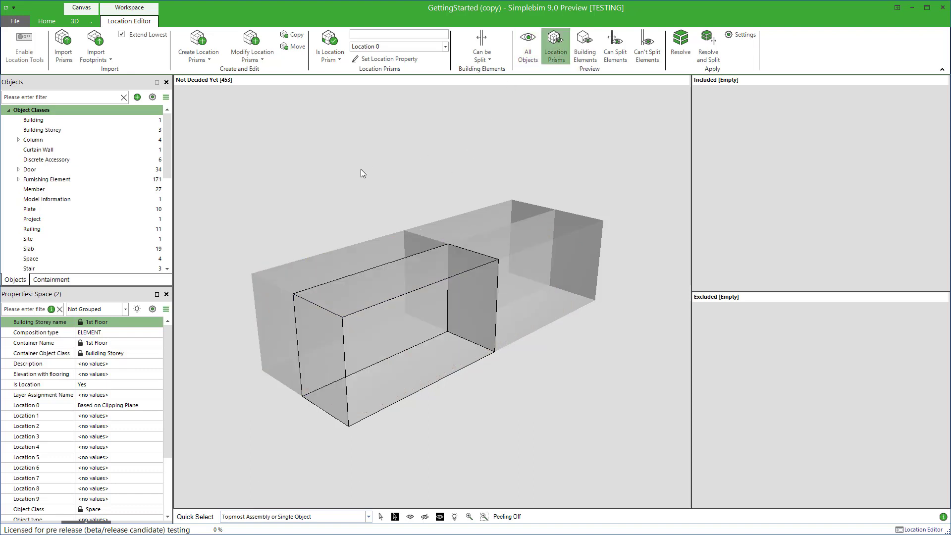
key(a)
drag(297, 199, 530, 371)
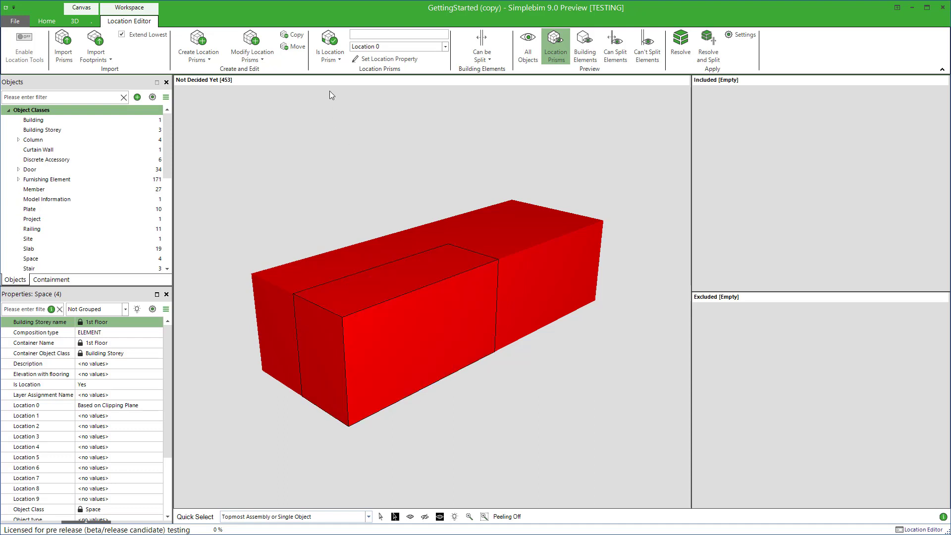
click(293, 35)
click(348, 425)
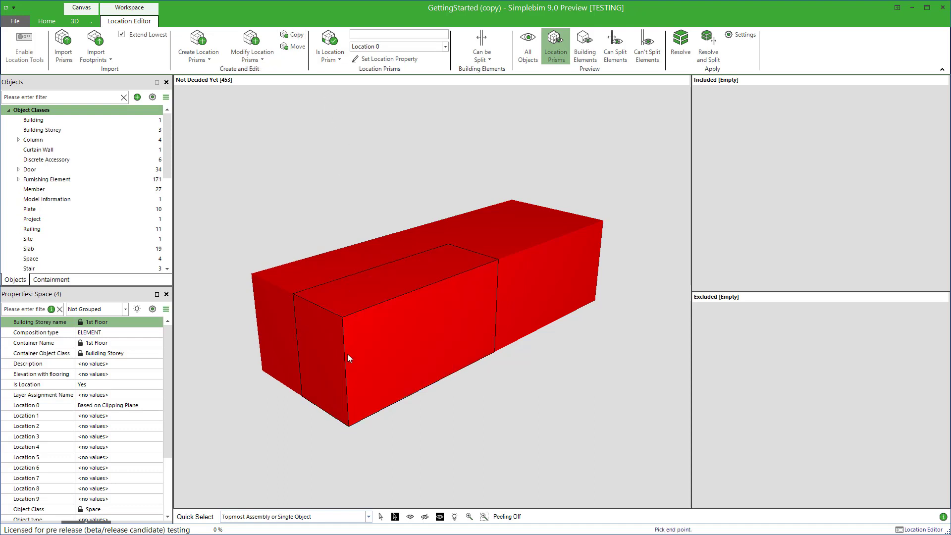
click(342, 318)
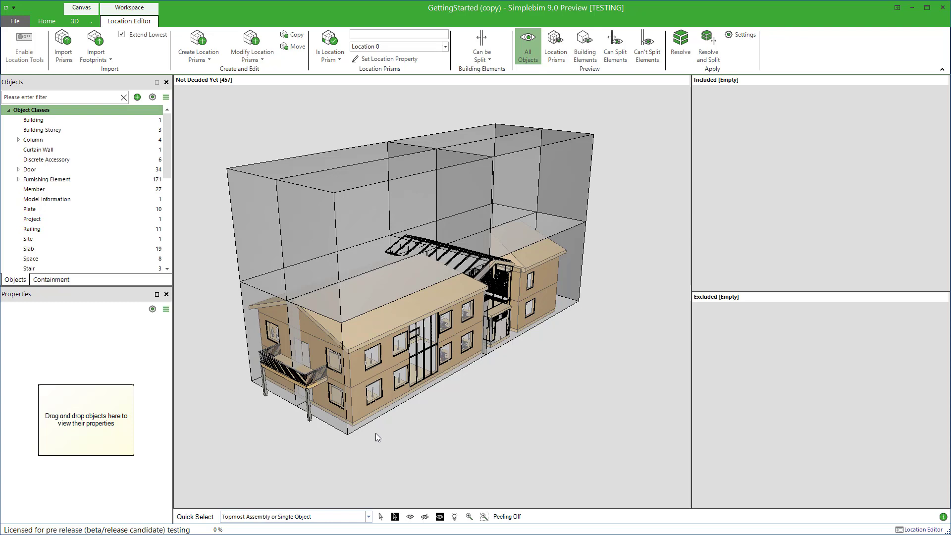
- Set Location 0 to A for the left-half prisms and B for the right-half prisms
click(361, 420)
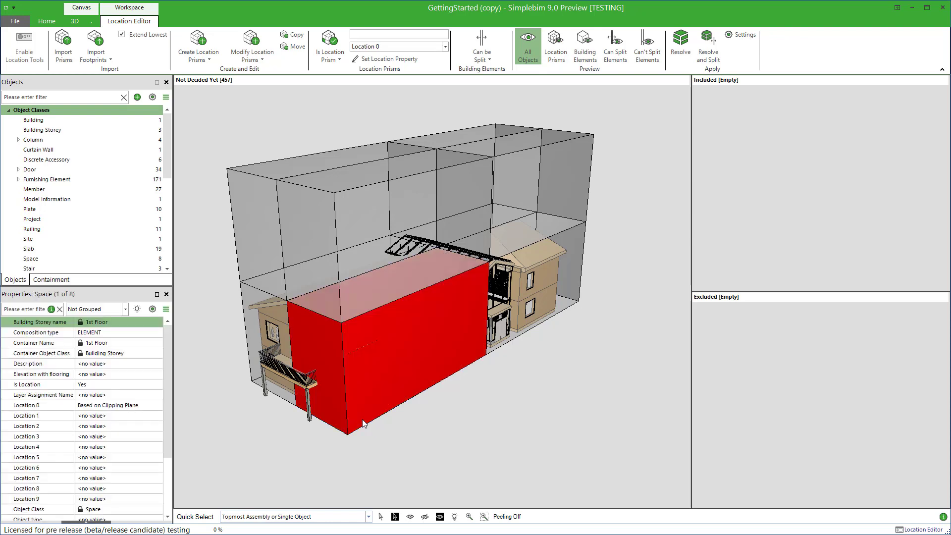
click(145, 405)
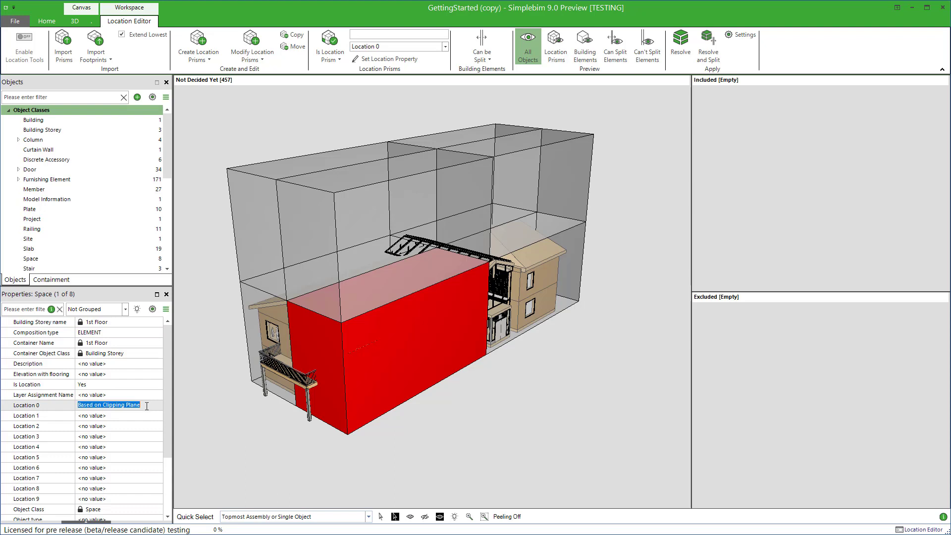
click(555, 45)
drag(480, 269, 425, 257)
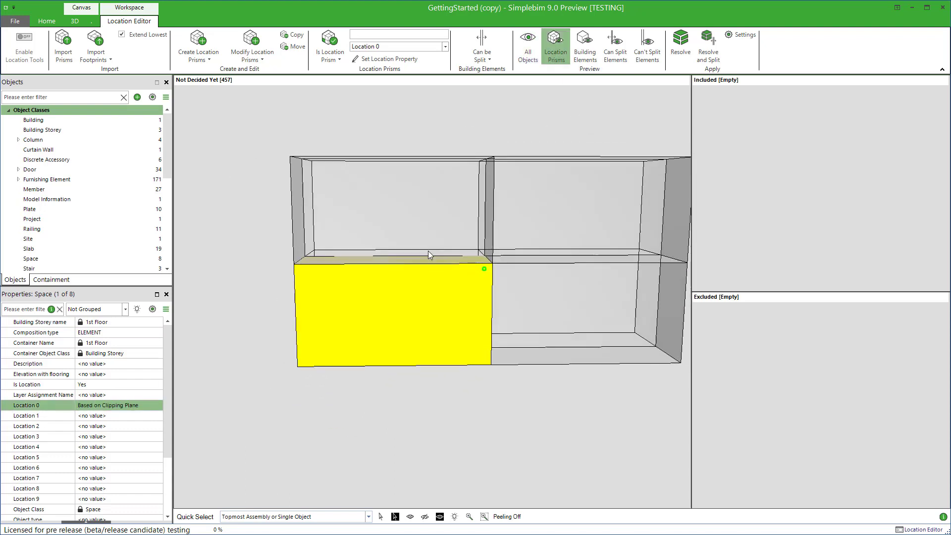
drag(275, 141, 369, 386)
click(148, 405)
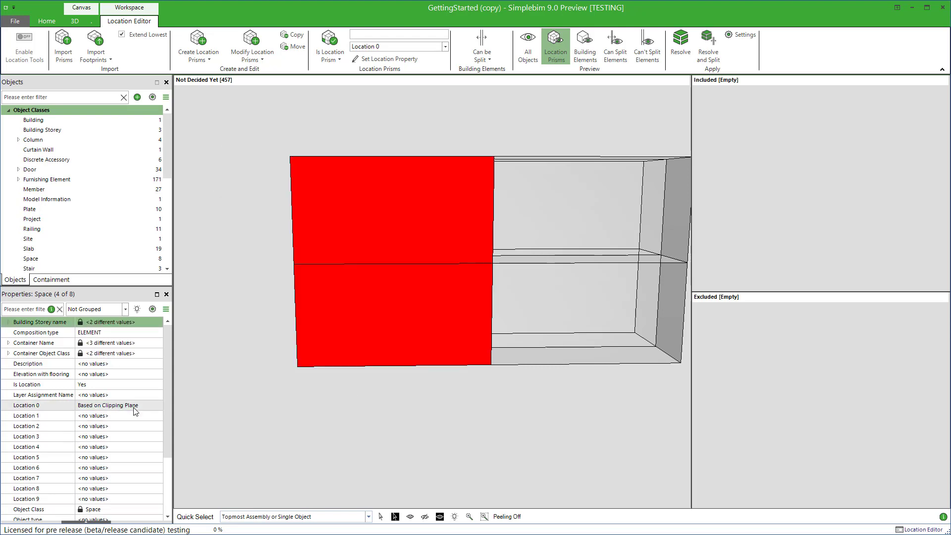
click(148, 405)
text(A)
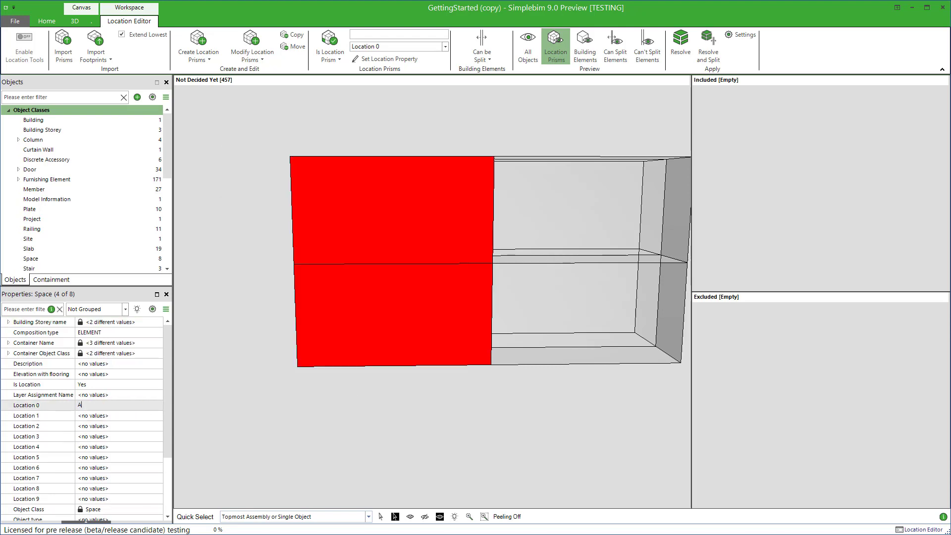
key(Return)
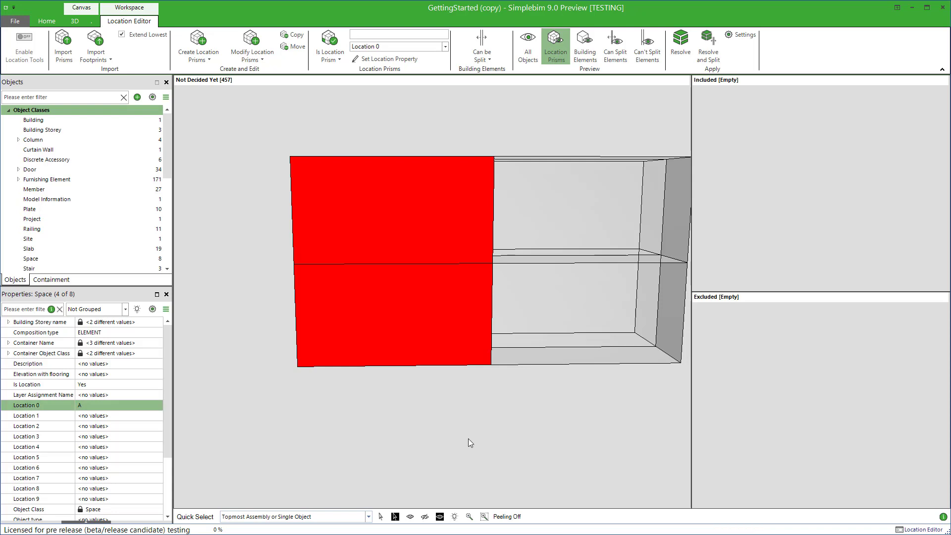
click(624, 384)
text(B)
key(Return)
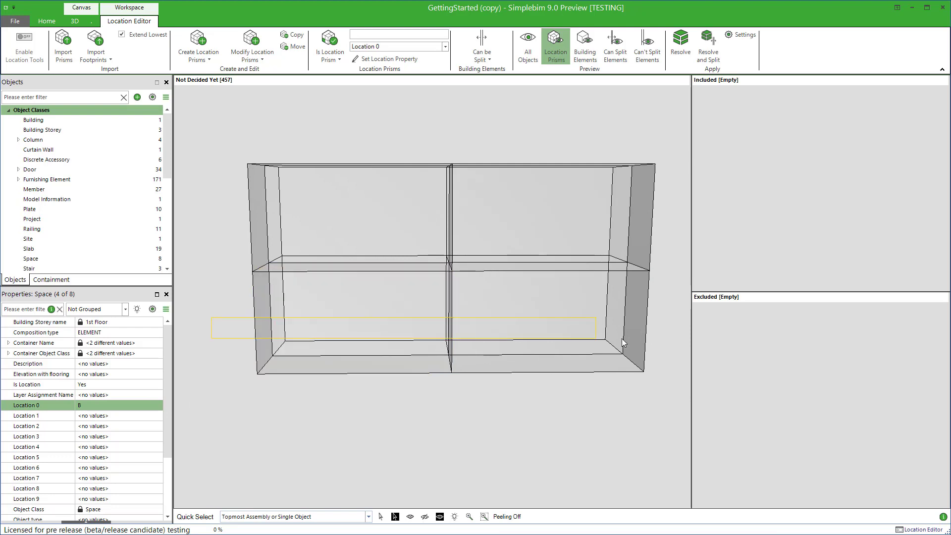
- Set Location 1 to 1st Floor for lower prisms and 2nd Floor for upper ones, then view all objects
click(655, 339)
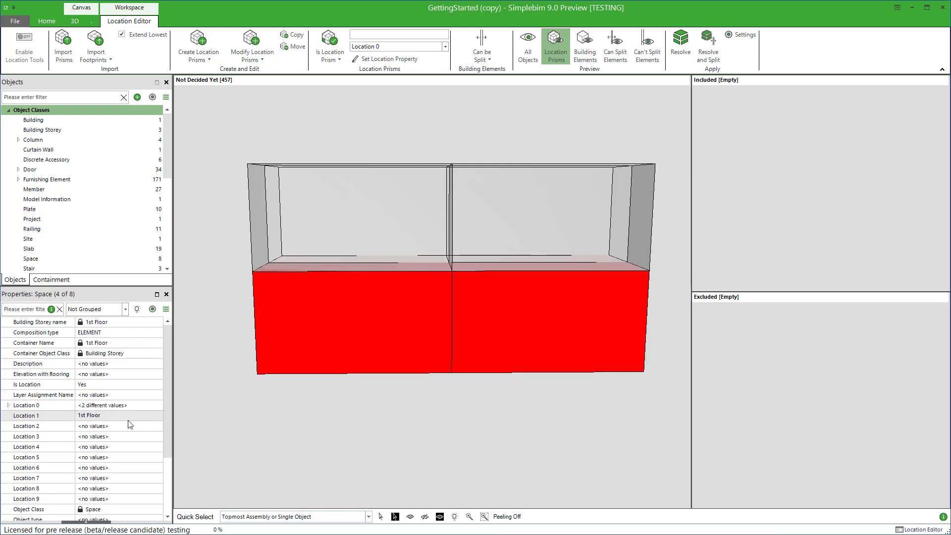
key(Return)
click(655, 233)
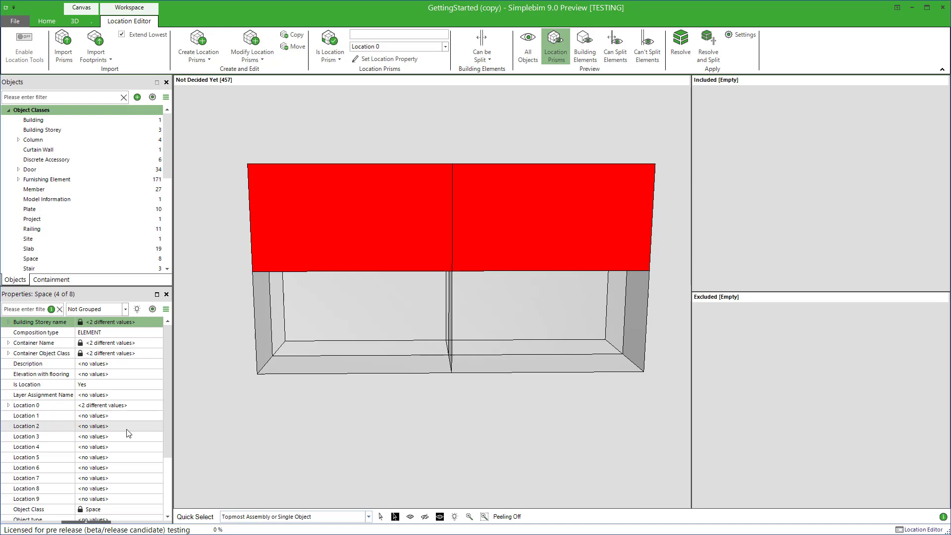
click(117, 416)
text(2nd Floor)
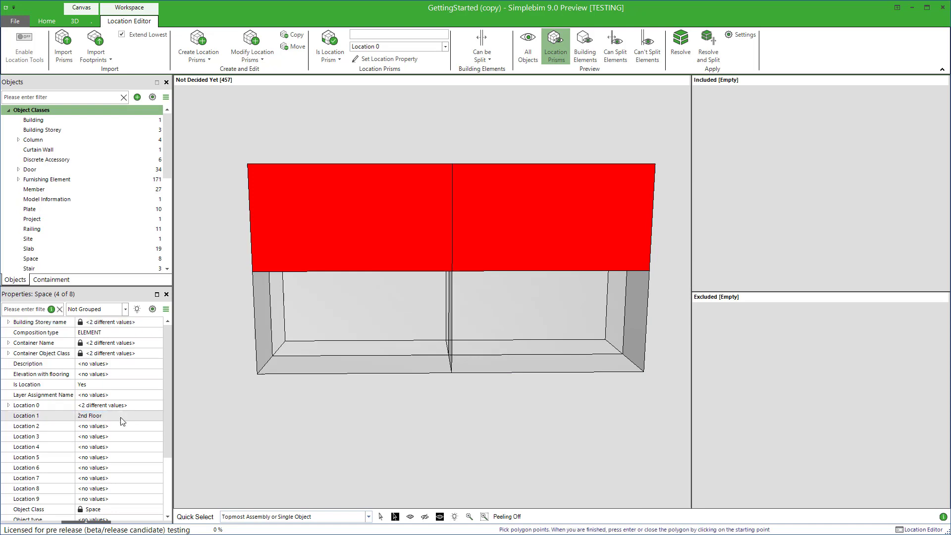
key(Return)
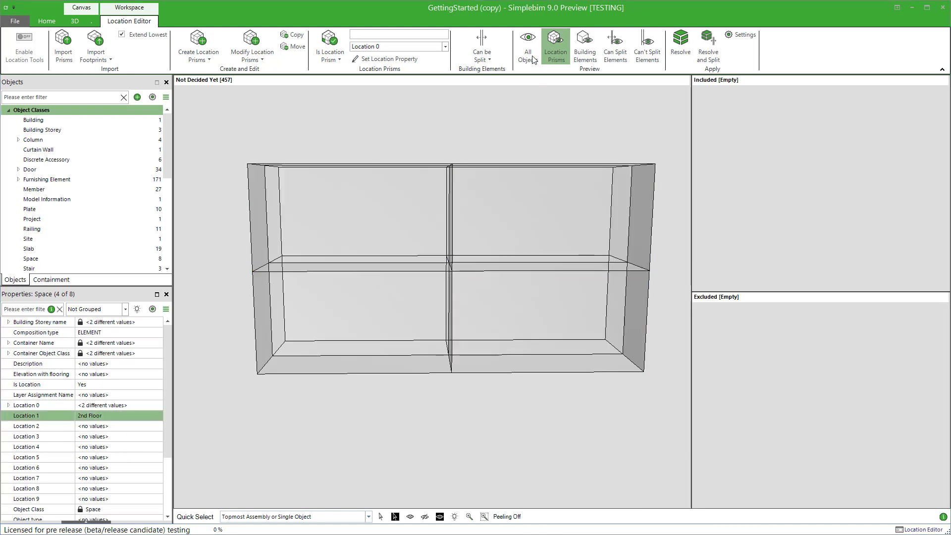
click(532, 59)
drag(421, 244, 553, 340)
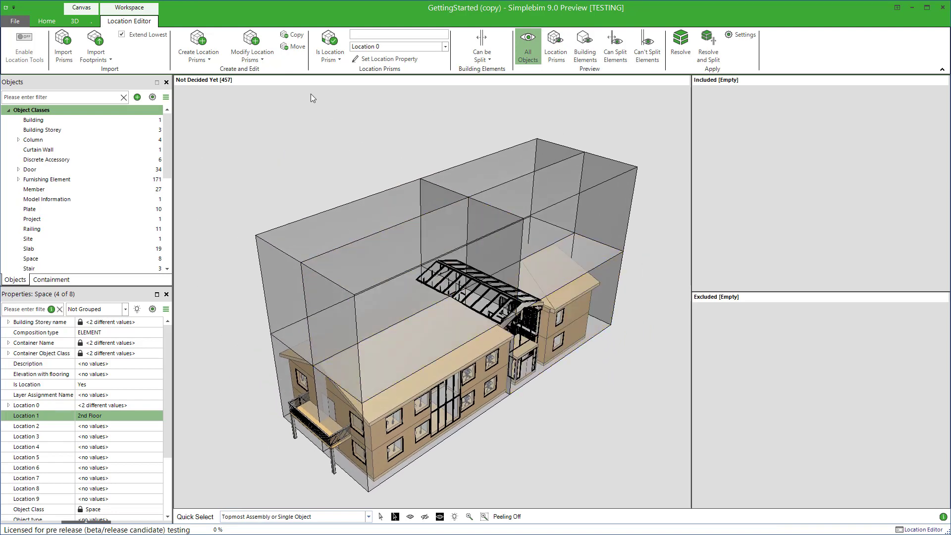
- Move one upper location prism from its top corner out to the right, around the side wing
click(260, 59)
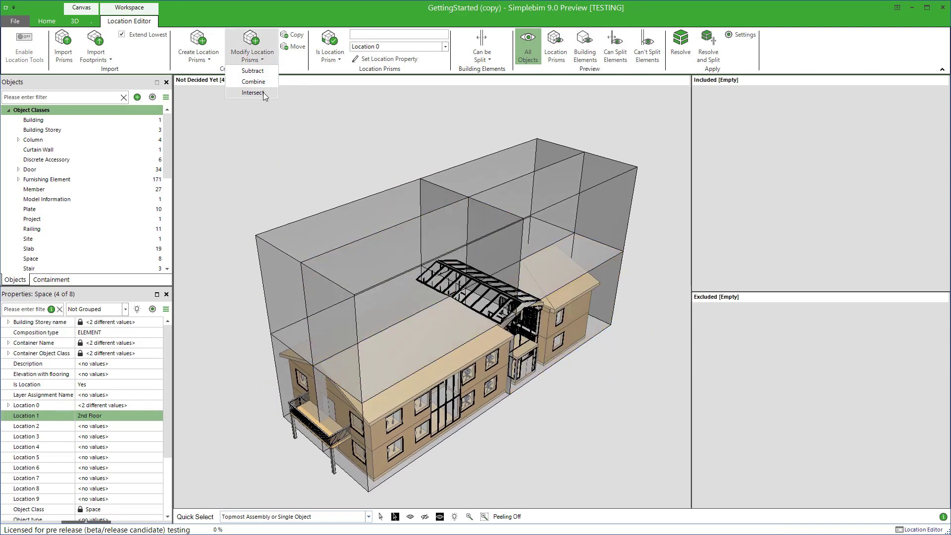
click(296, 163)
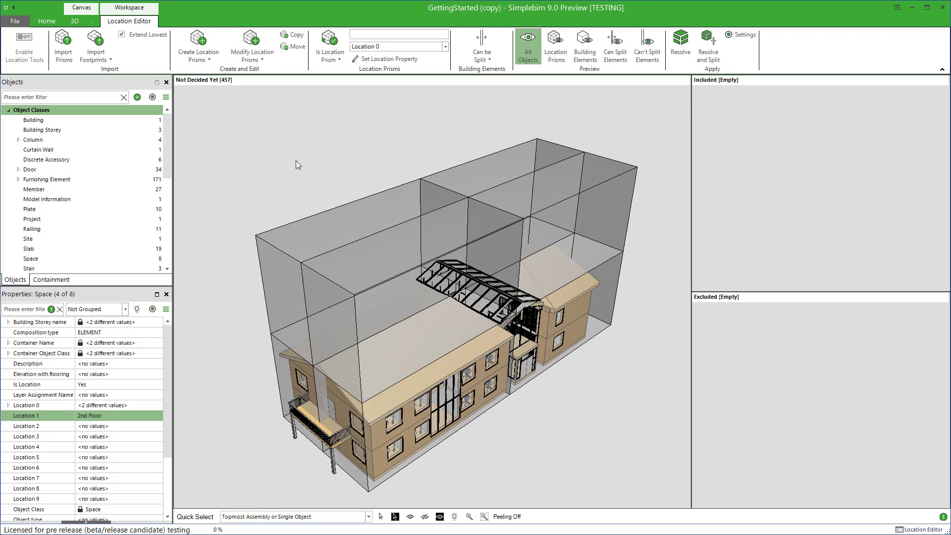
click(297, 47)
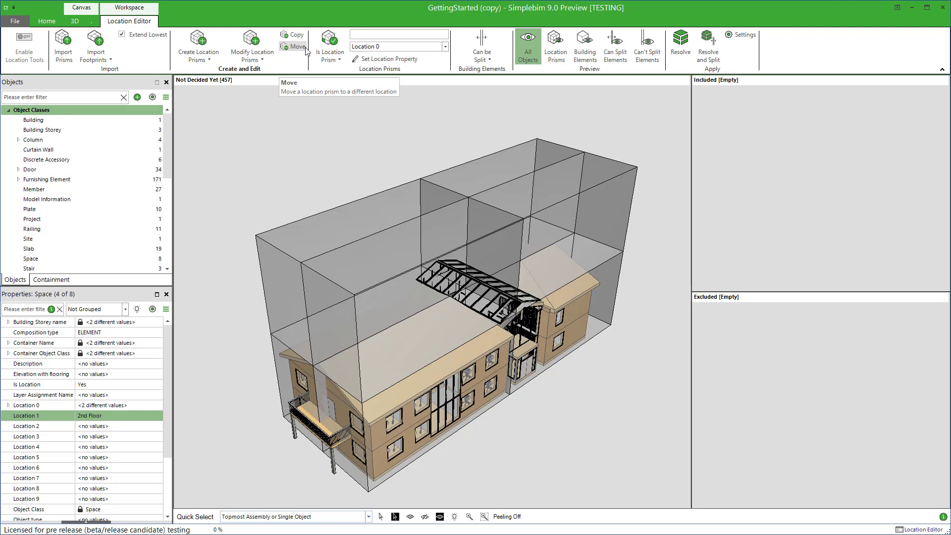
click(397, 270)
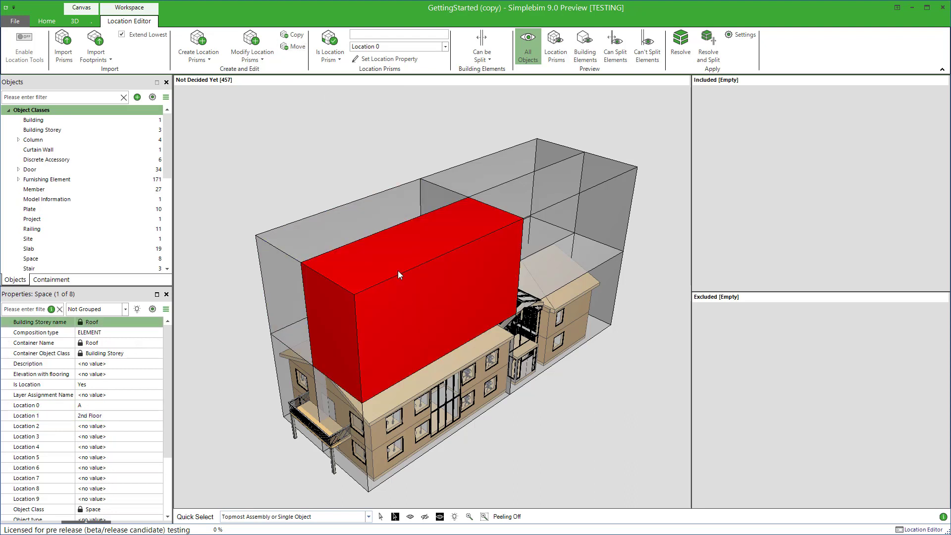
click(298, 49)
click(536, 140)
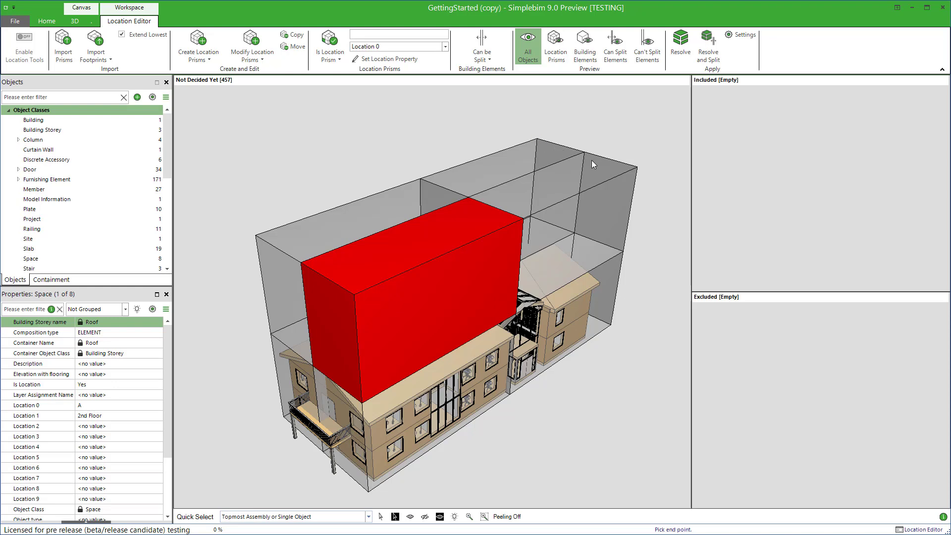
click(635, 168)
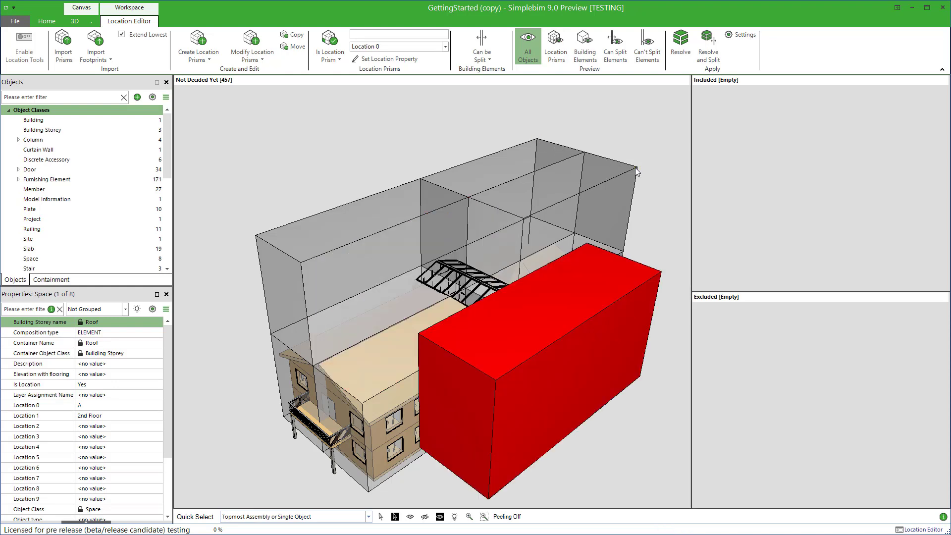
click(649, 176)
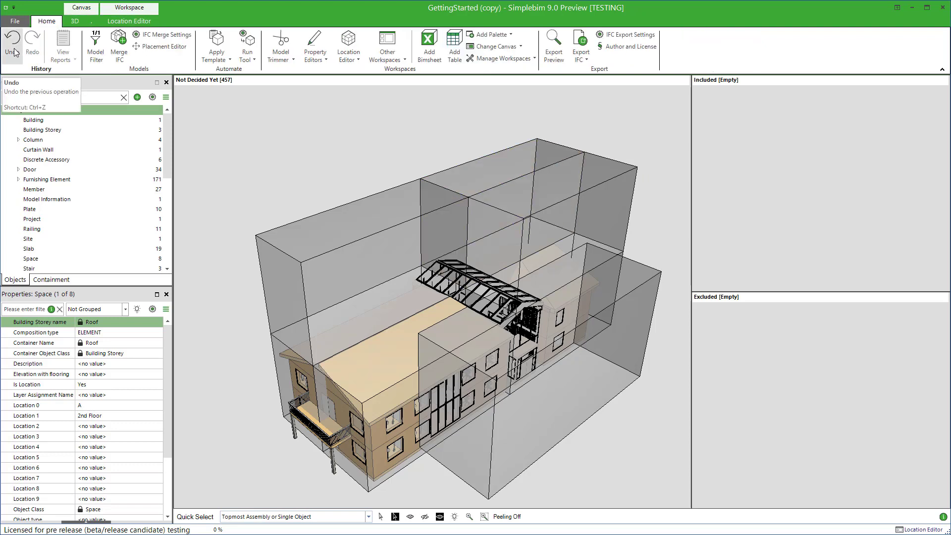
- Undo the prism move, then exclude an upper prism and undo that exclusion too
click(15, 52)
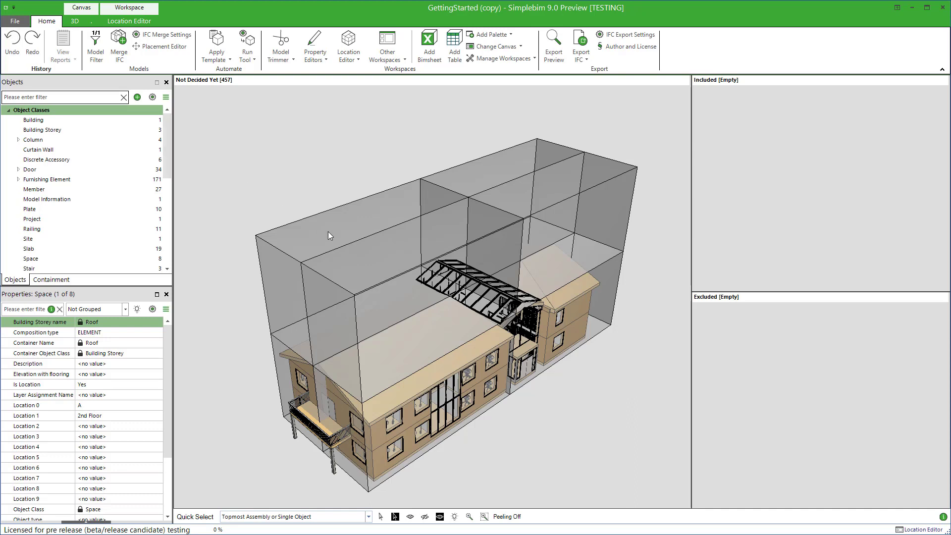
drag(432, 314, 433, 311)
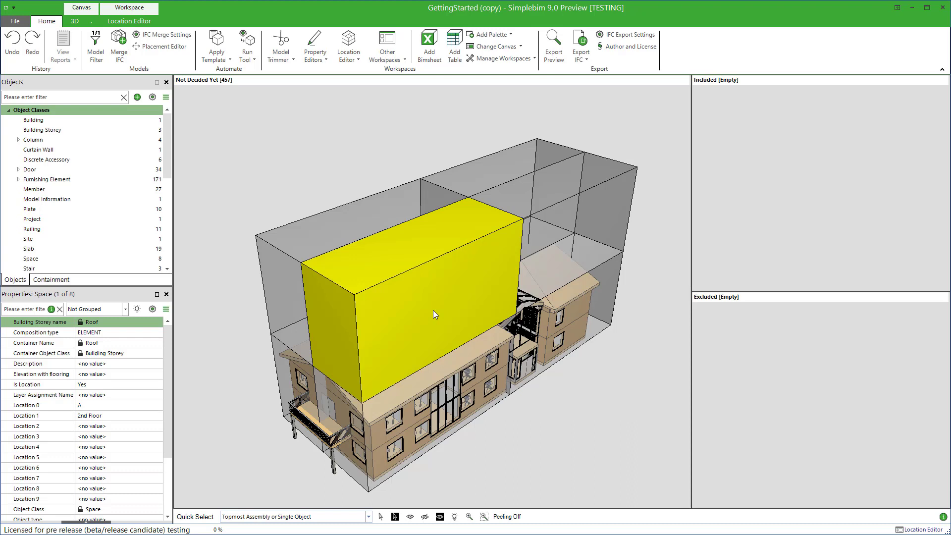
drag(433, 310, 718, 387)
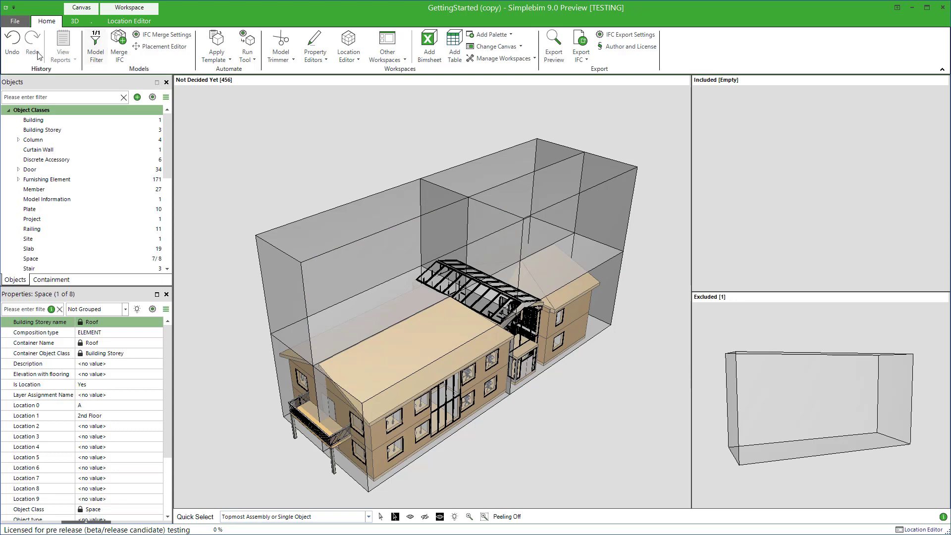
click(18, 52)
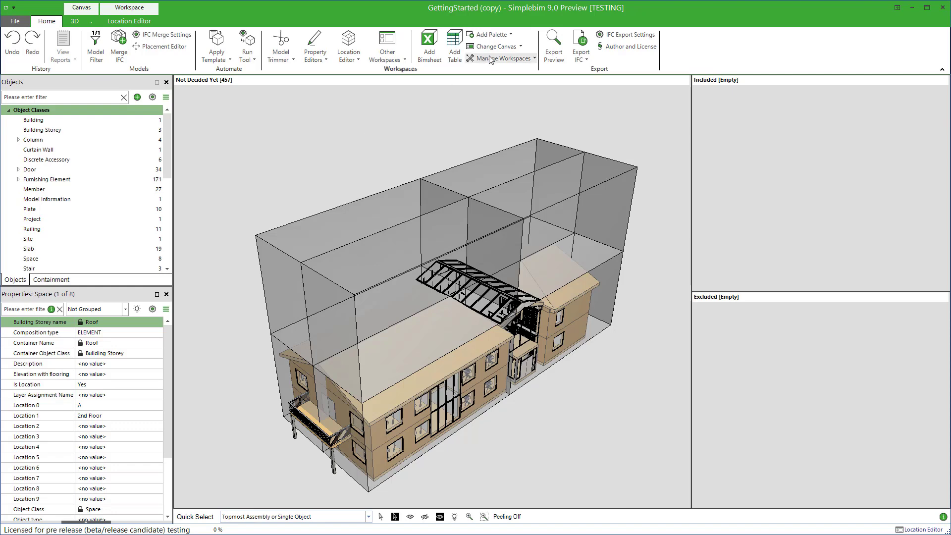
- Show the Run Tool list with tools like Add Geometry Tags and Exclude Duplicates
click(504, 36)
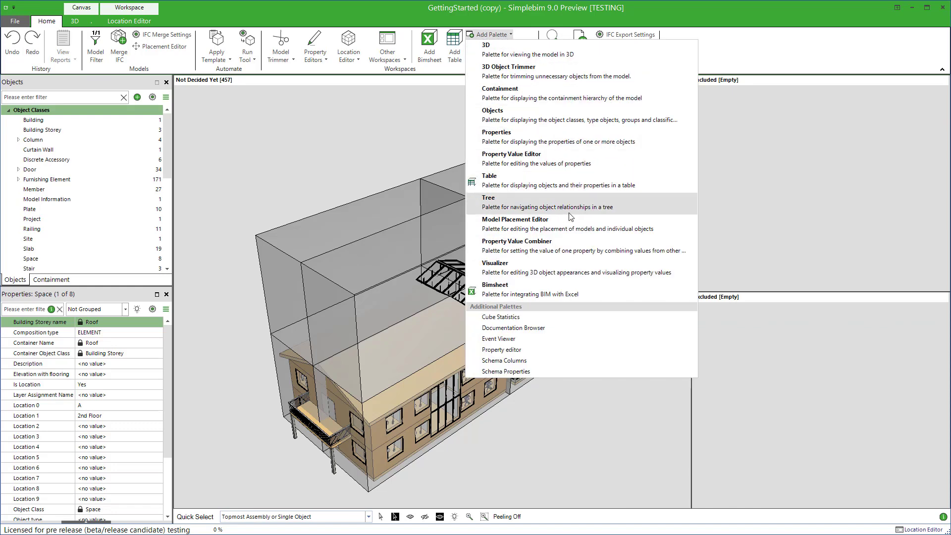
click(336, 120)
click(247, 50)
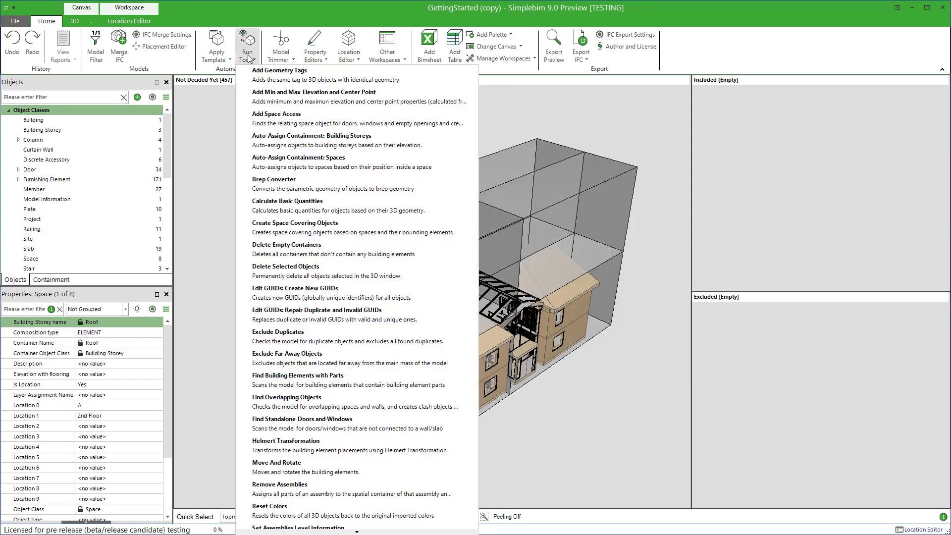